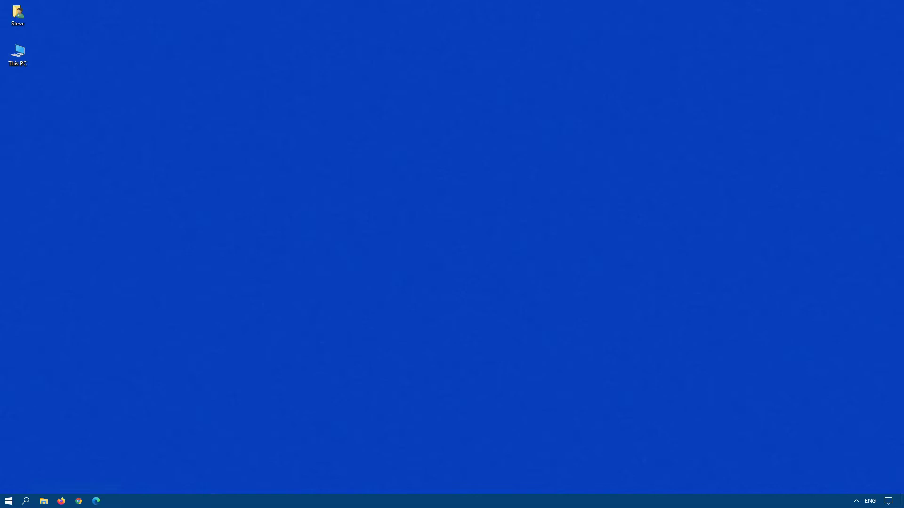
- Run gpresult /h %USERPROFILE%\Desktop\GP-Report.html in an administrator Command Prompt
click(8, 503)
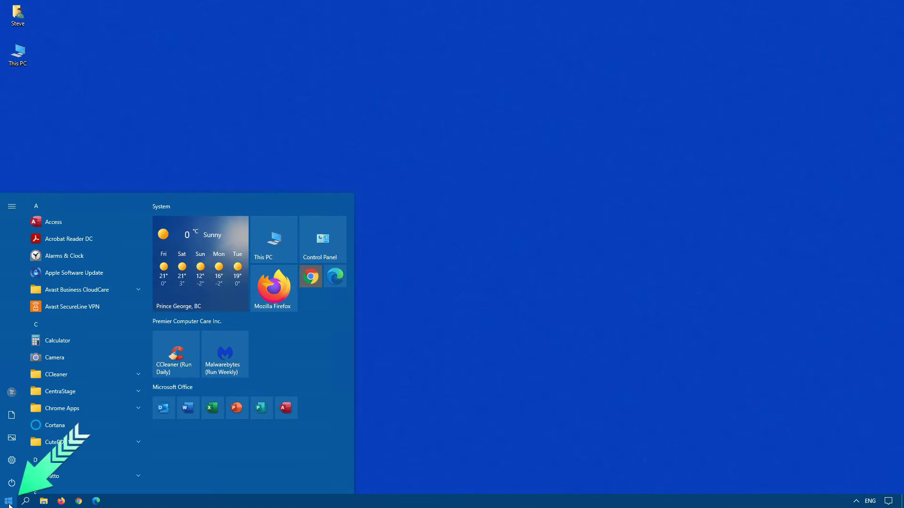
text(com)
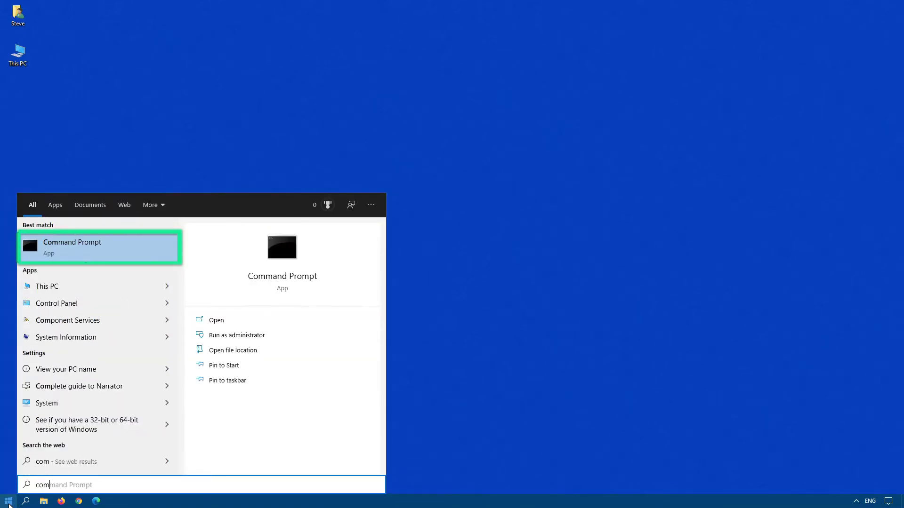
right_click(80, 244)
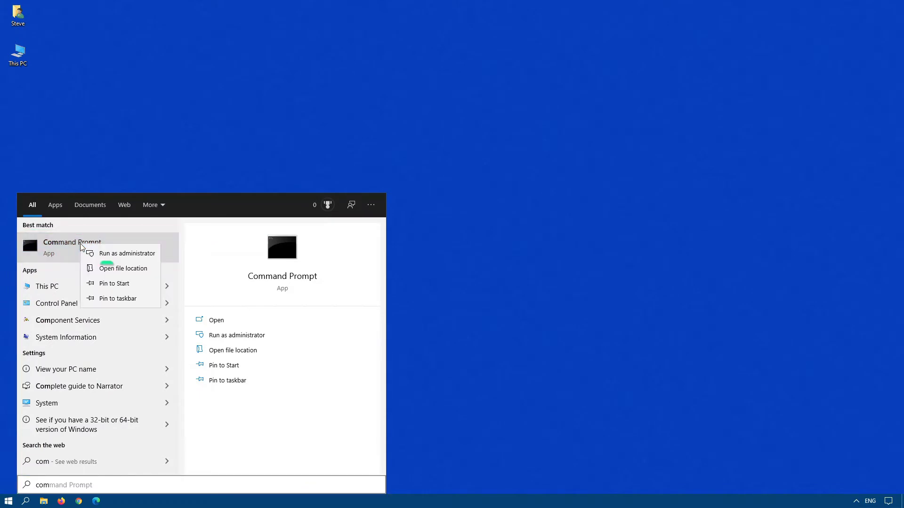
click(127, 255)
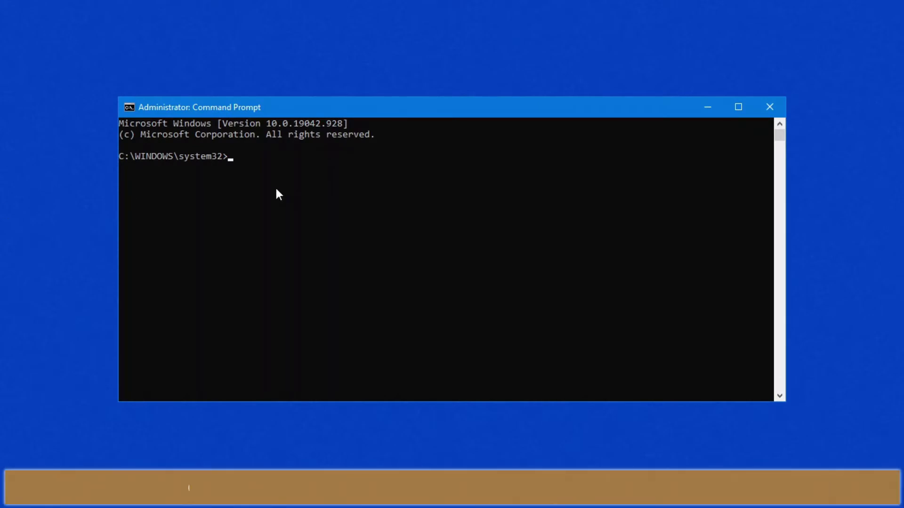
text(gpresult /h %USERPROFILE%\Desktop\GP-Report.html)
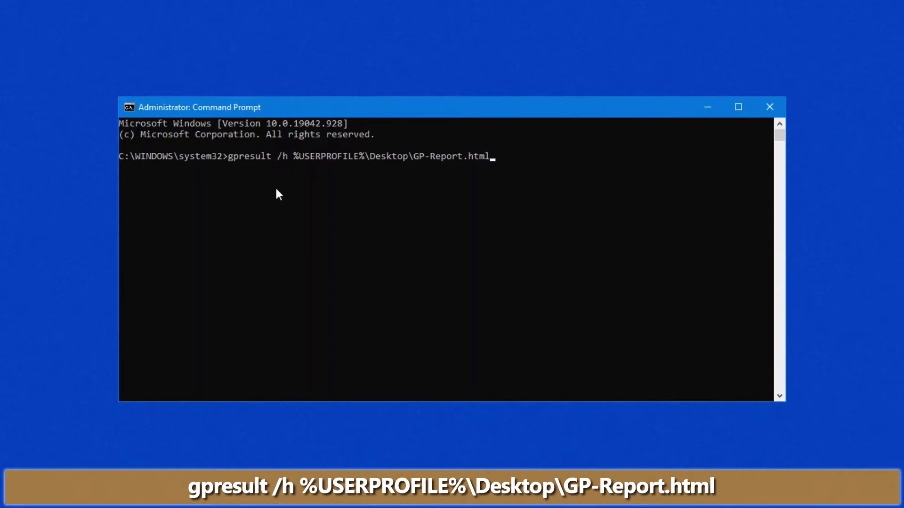
key(Return)
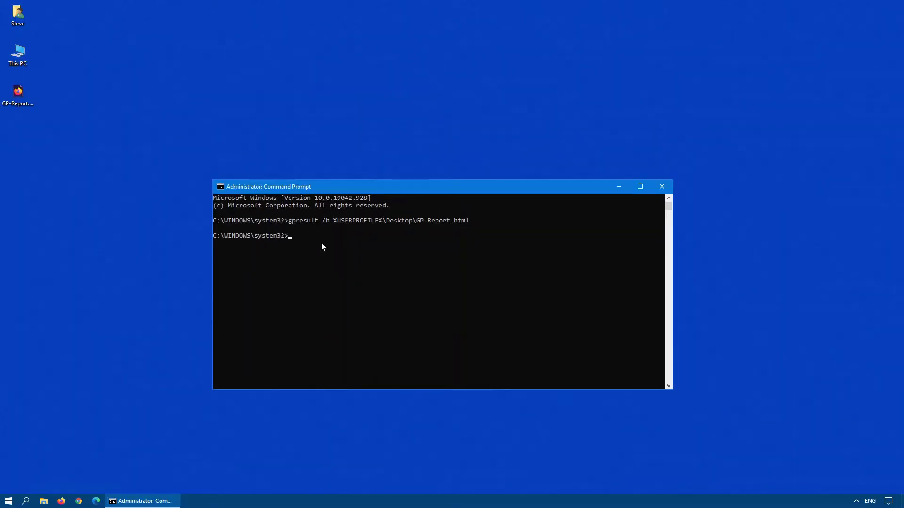
- Open GP-Report.html in Firefox, expand all sections, scroll through it, then close the browser
double_click(26, 99)
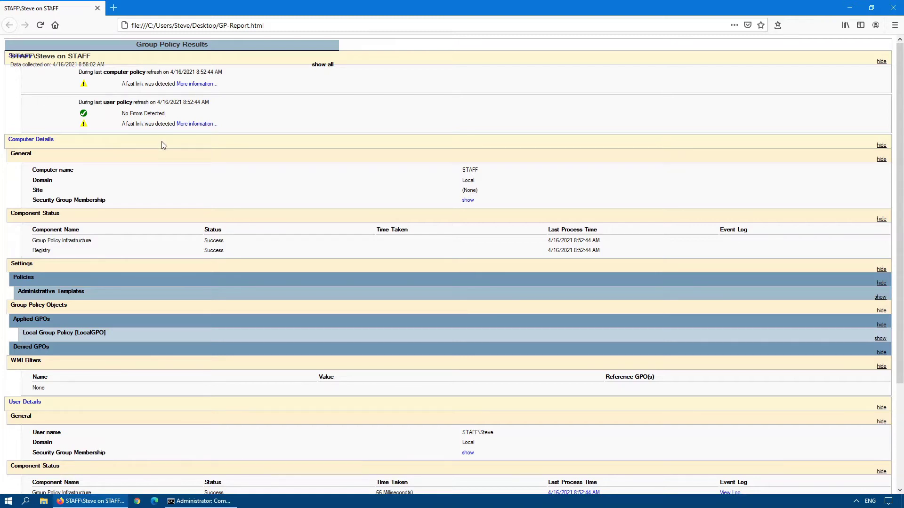
scroll(189, 188, down, 3)
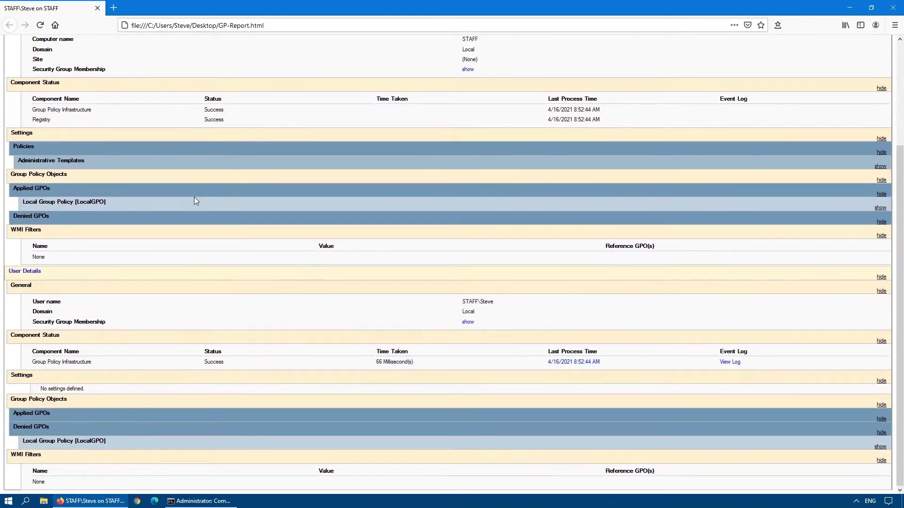
scroll(196, 202, up, 3)
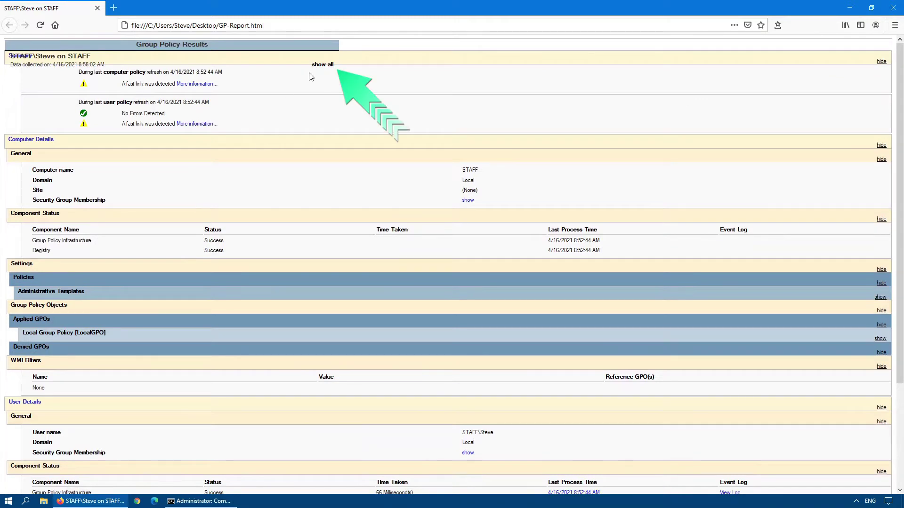
click(324, 65)
click(324, 65)
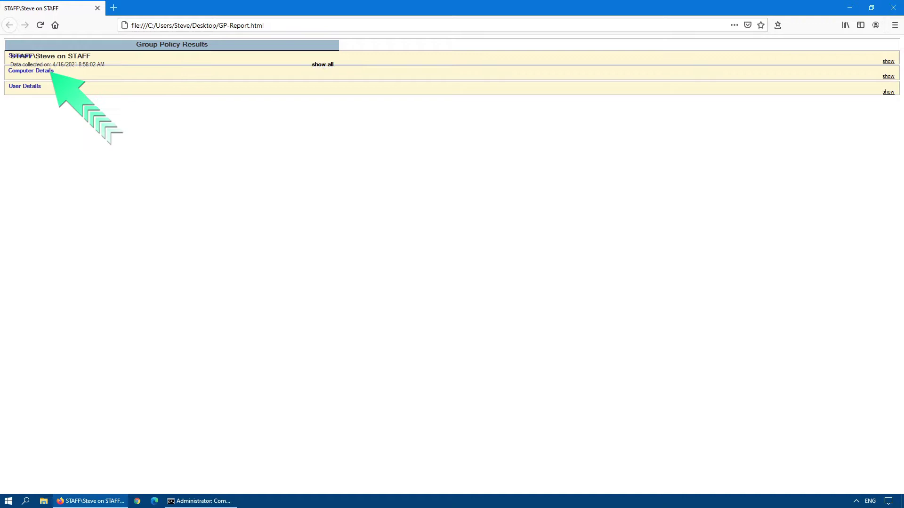
click(325, 65)
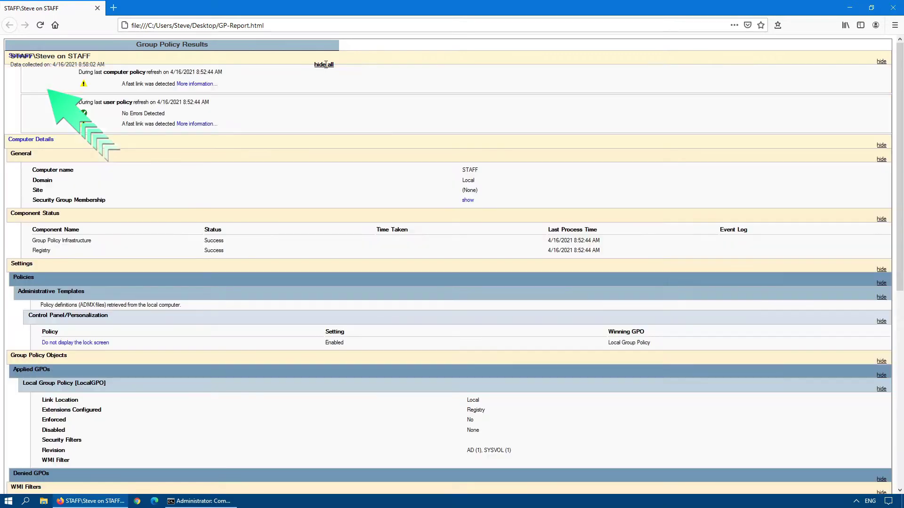
scroll(355, 155, down, 6)
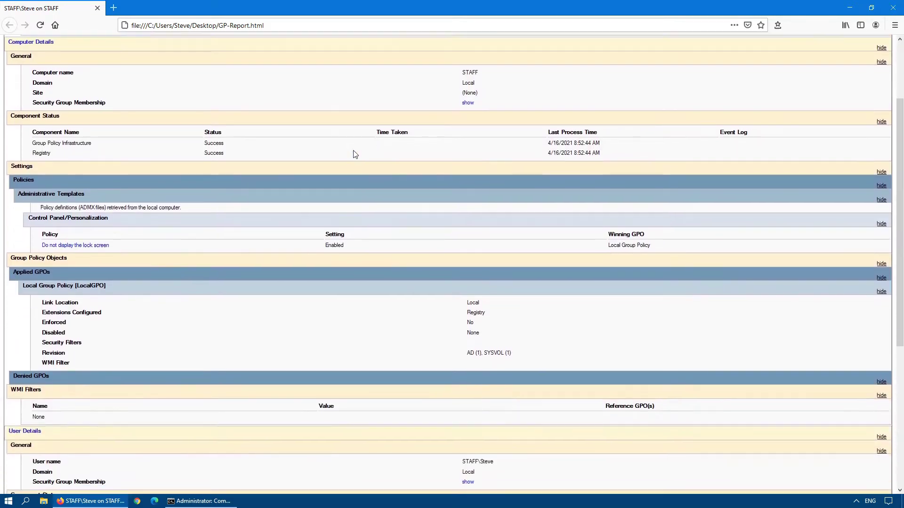
scroll(355, 154, down, 5)
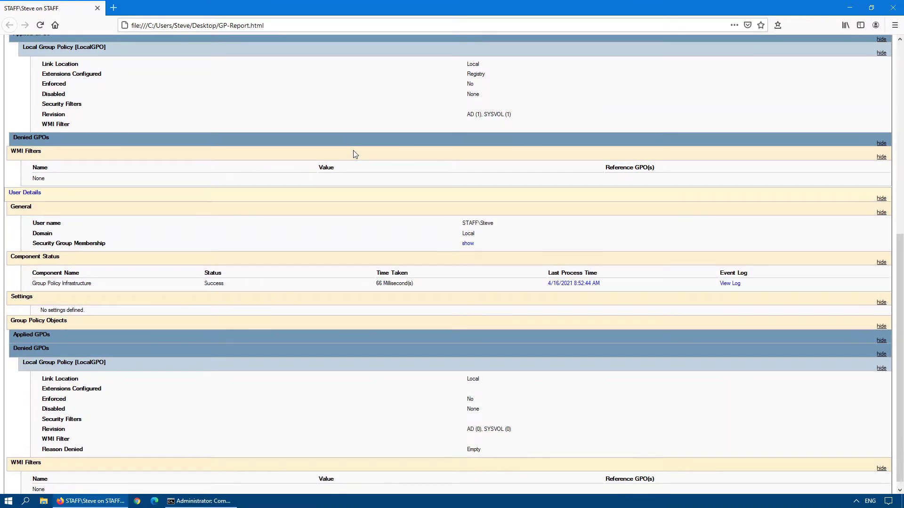
scroll(355, 154, down, 1)
scroll(355, 154, up, 15)
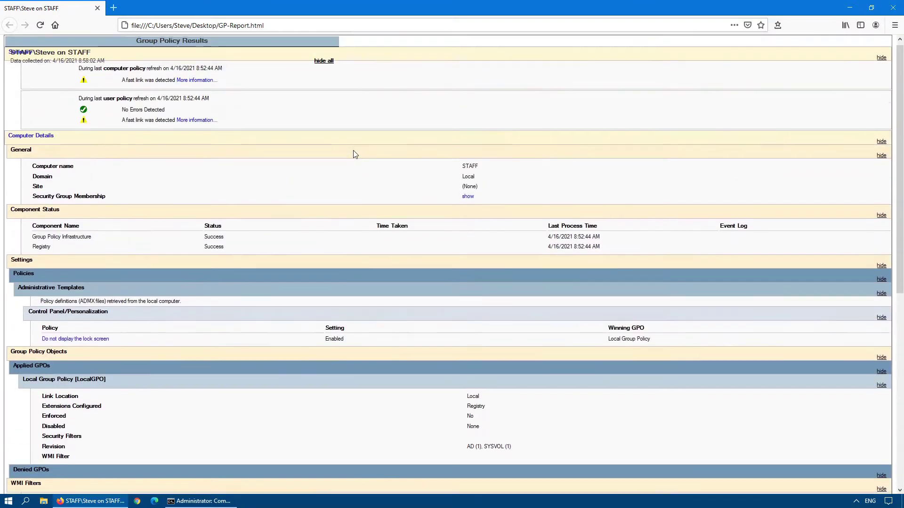
click(893, 8)
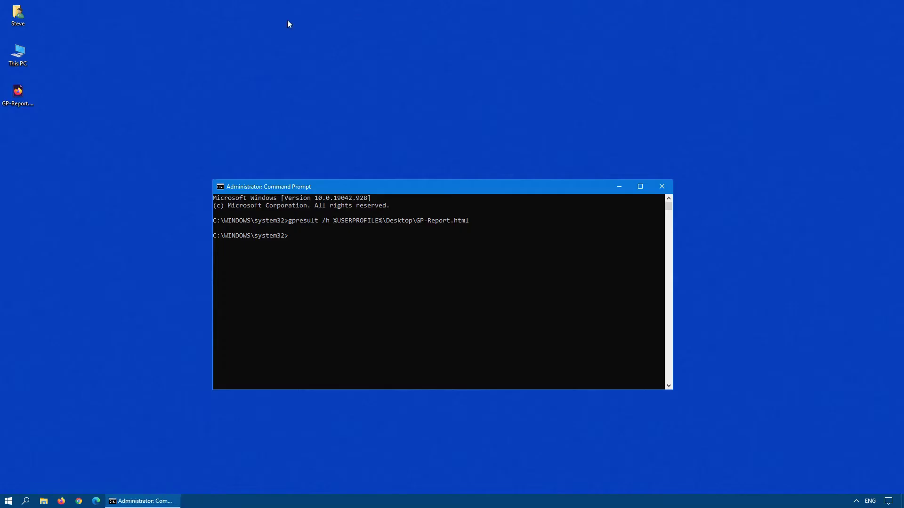
- Delete GP-Report.html from the desktop and run gpupdate /force in Command Prompt
click(17, 96)
key(Delete)
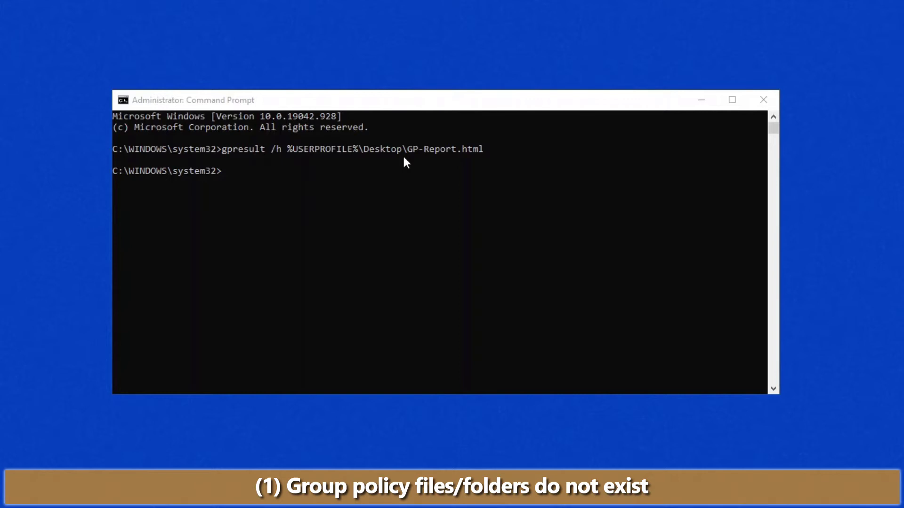
click(394, 157)
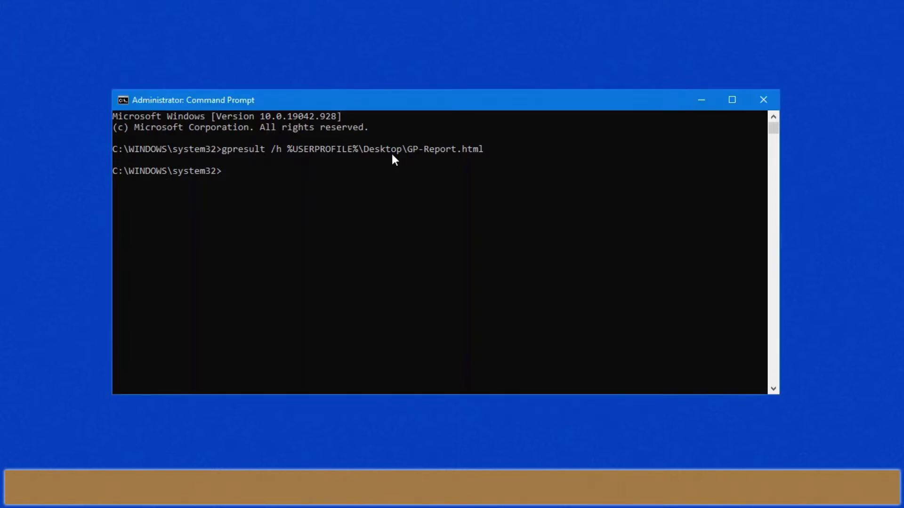
text(gpupdate)
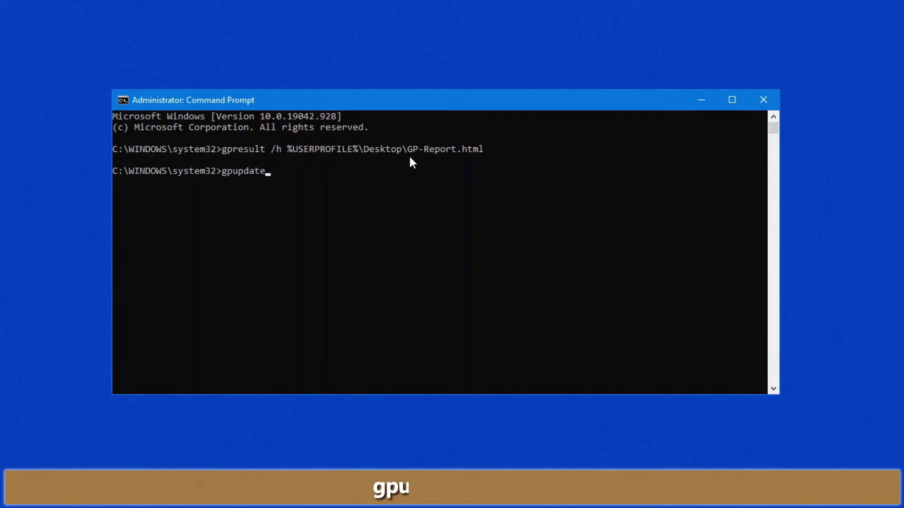
text( /force)
key(Return)
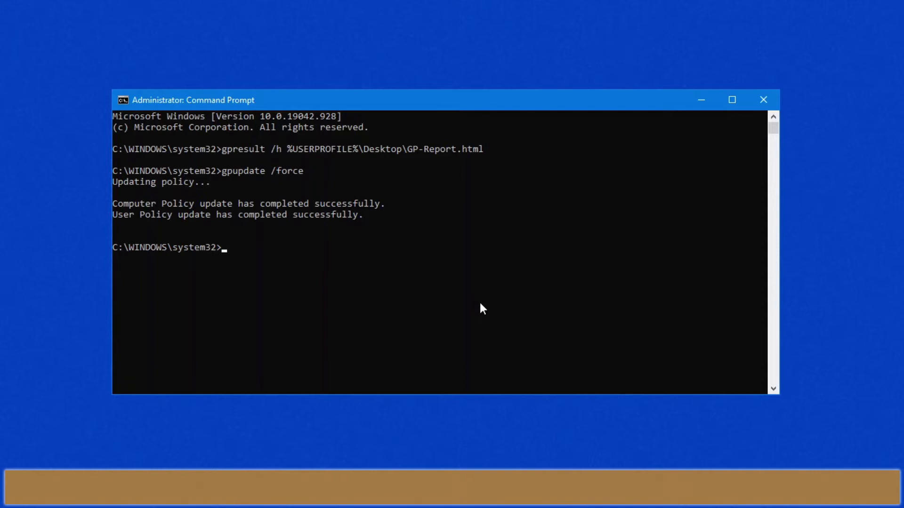
- Run for %1 in (%windir%\system32\*.dll) do regsvr32.exe /s %1 to re-register all DLLs
text(for %1 in (%windir%\system32\*.dll) do regsvr32.exe /s %1)
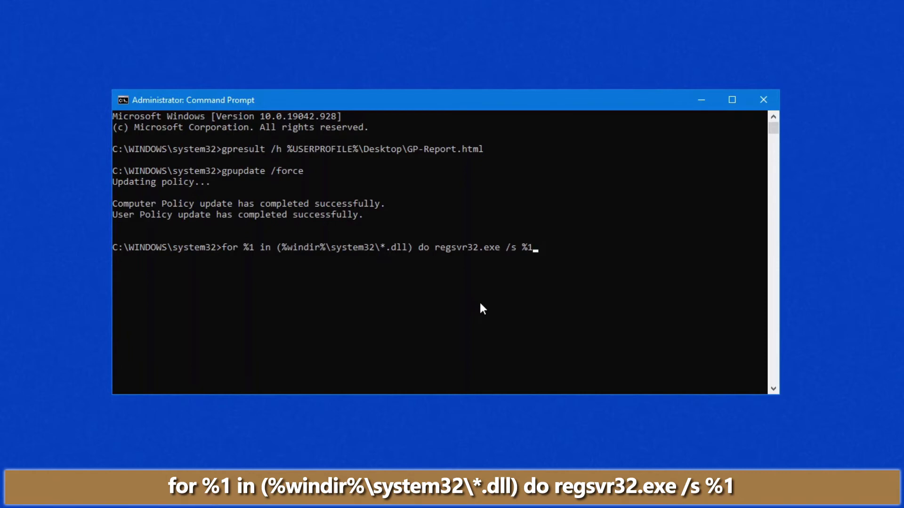
key(Return)
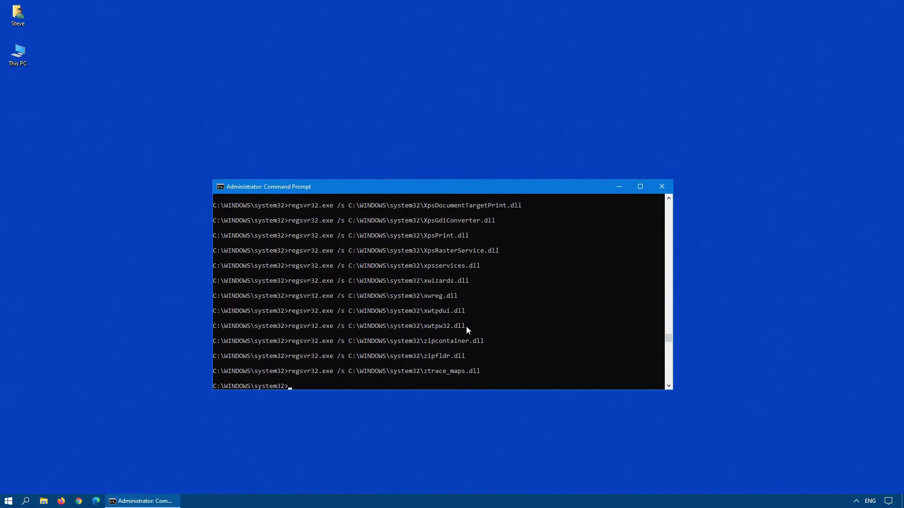
- Close Command Prompt and restart Windows from the Start power menu
click(662, 186)
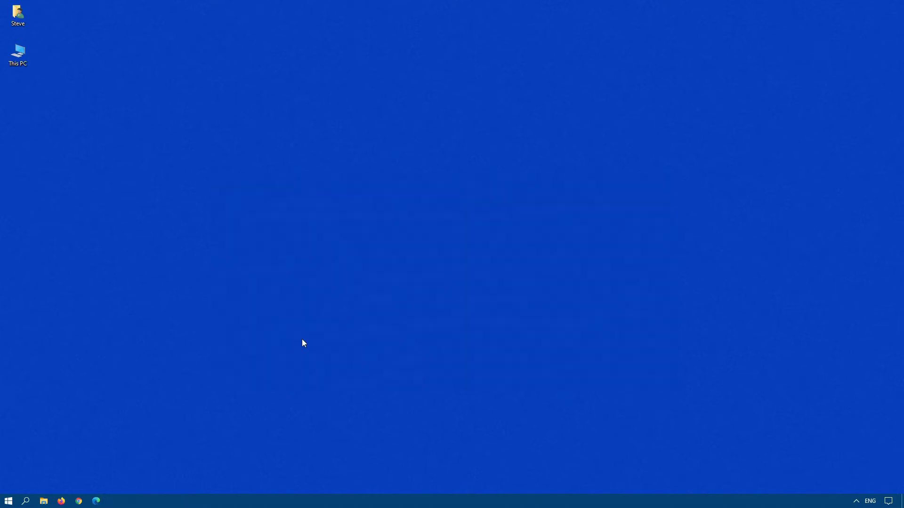
click(8, 501)
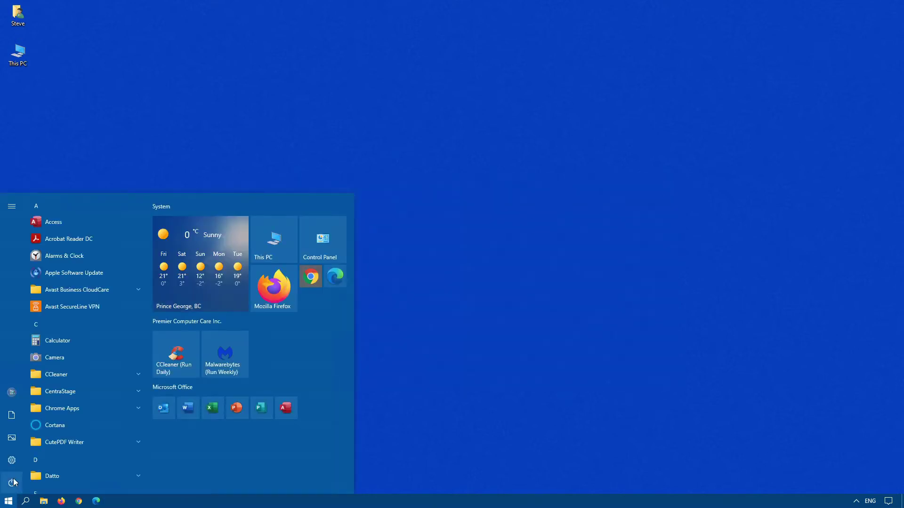
click(19, 485)
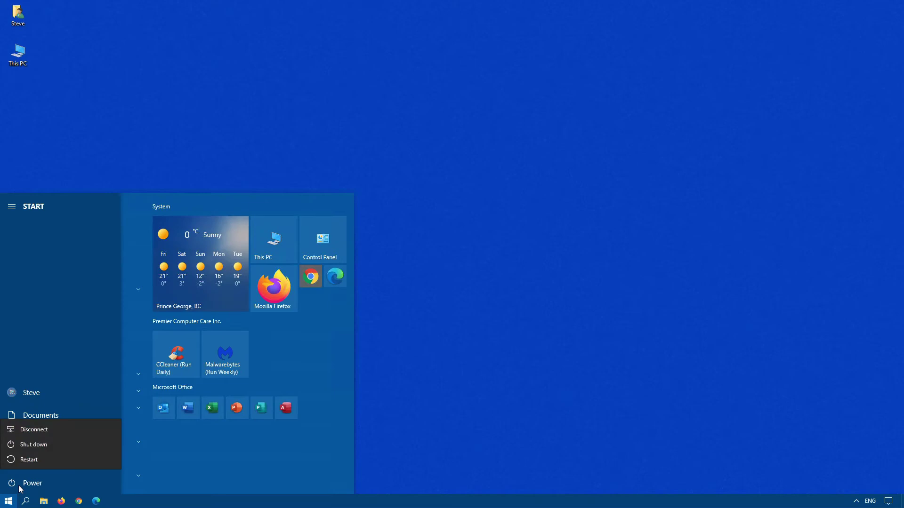
click(27, 459)
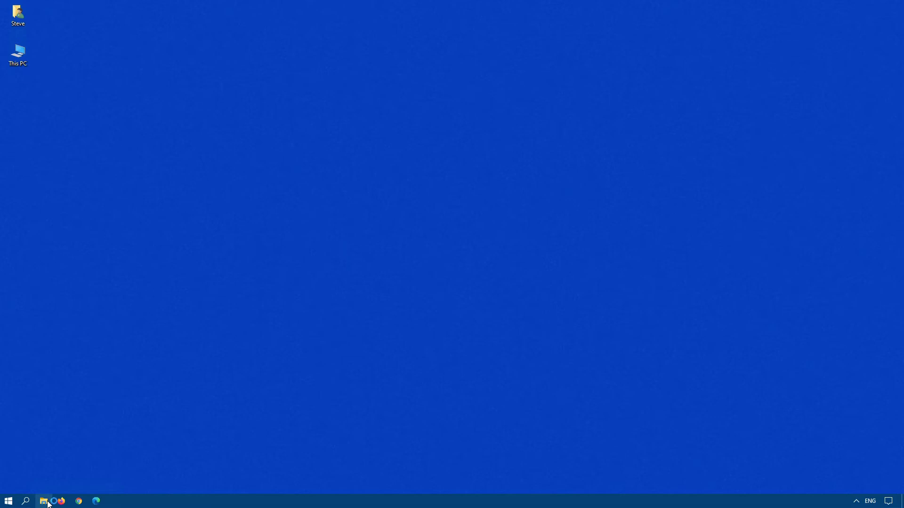
- Open File Explorer at C:\Windows\System32 and show the View tab options
click(43, 501)
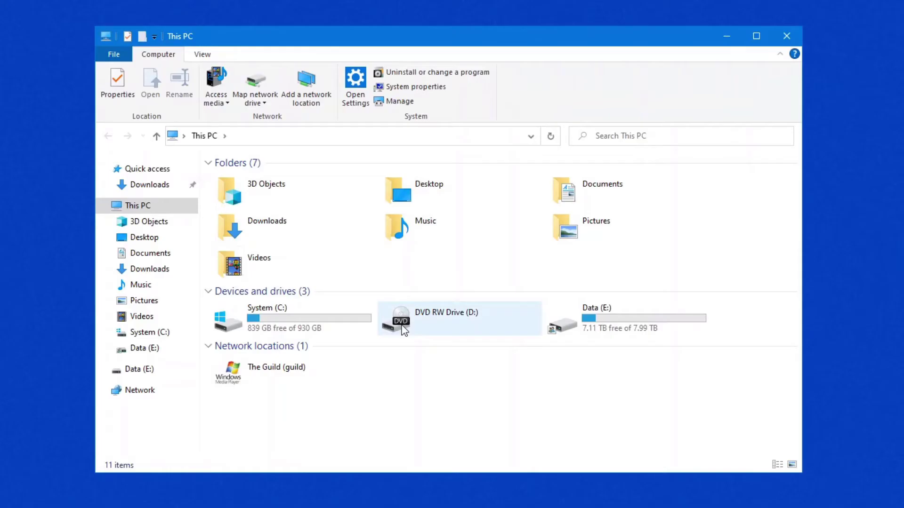
double_click(329, 313)
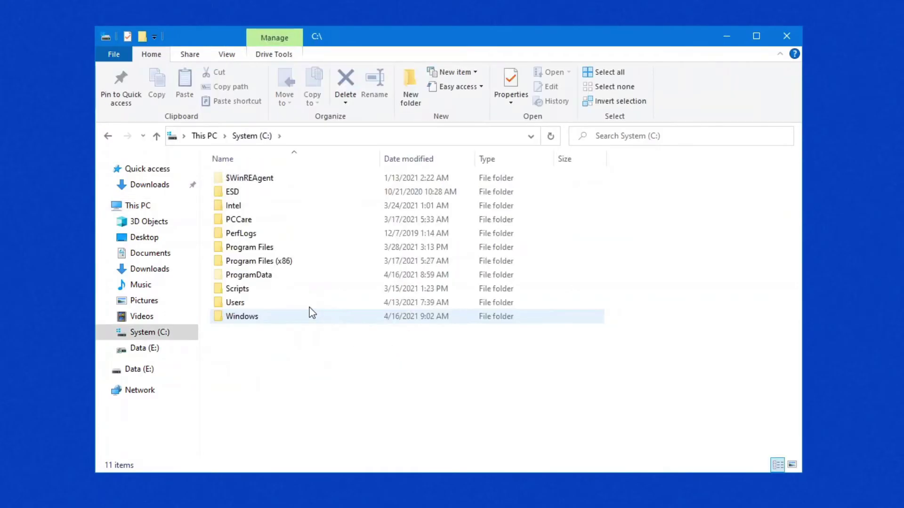
double_click(275, 318)
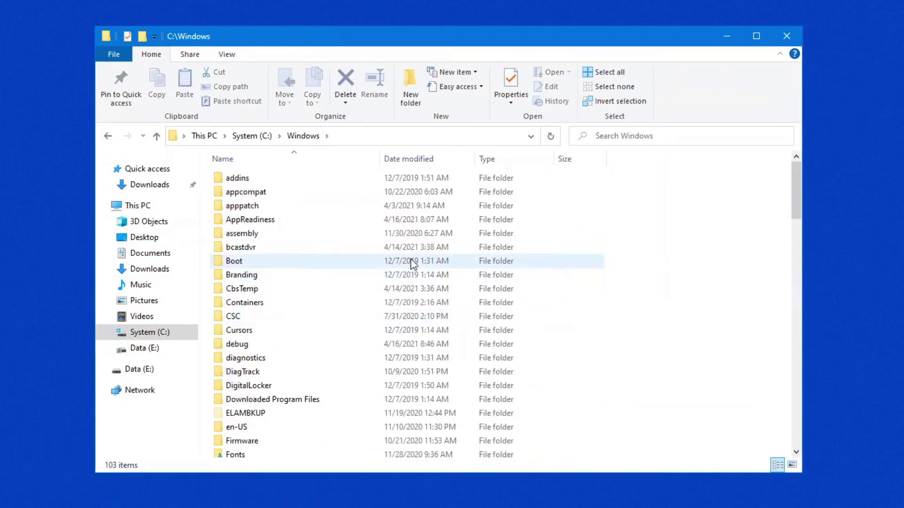
scroll(318, 366, down, 20)
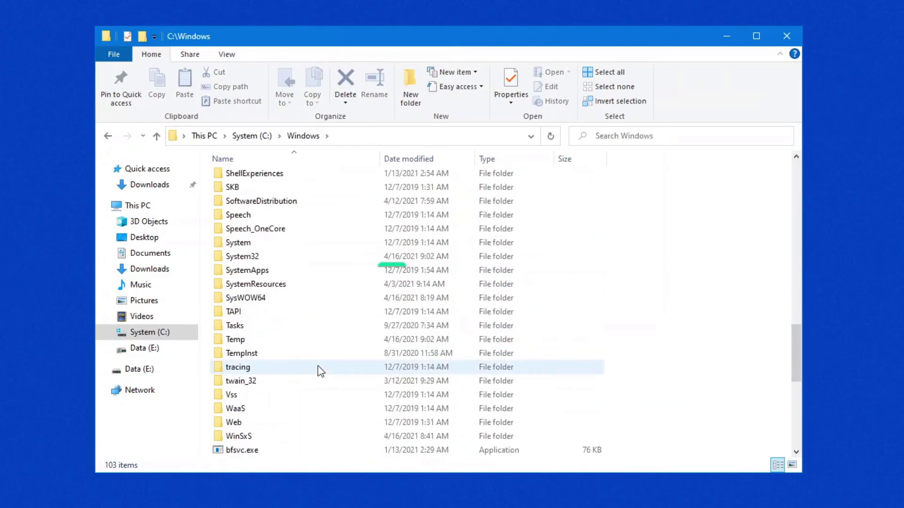
double_click(253, 258)
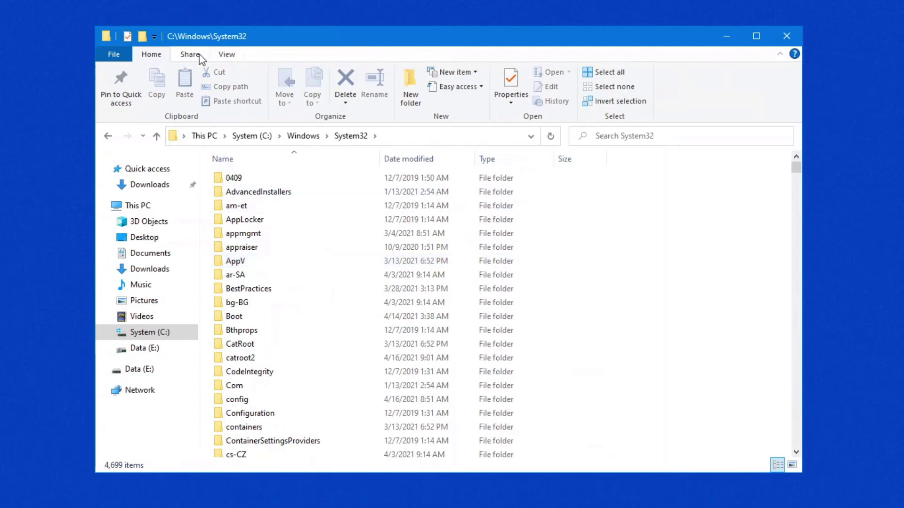
click(237, 56)
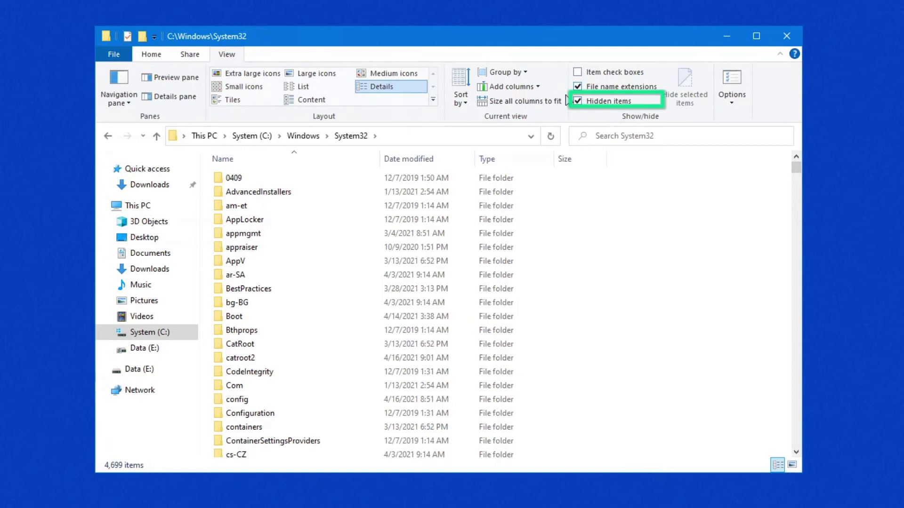
scroll(358, 271, down, 3)
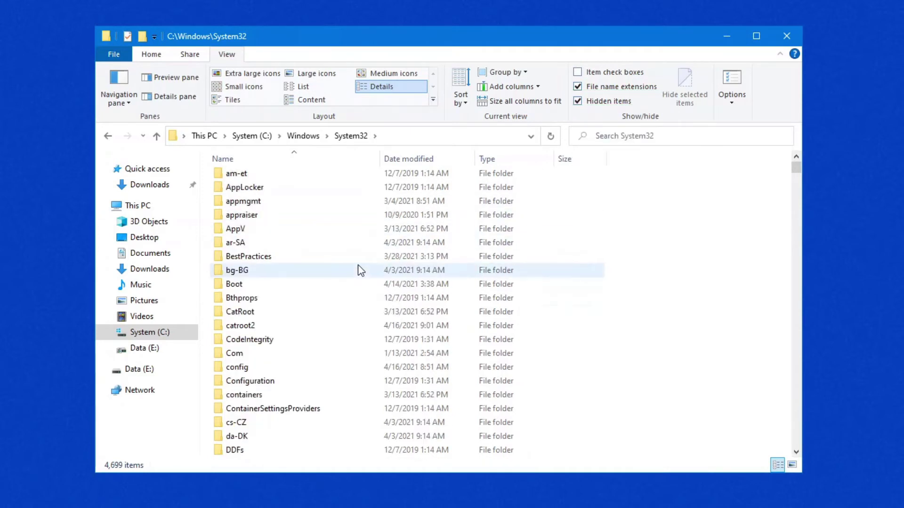
scroll(359, 273, down, 10)
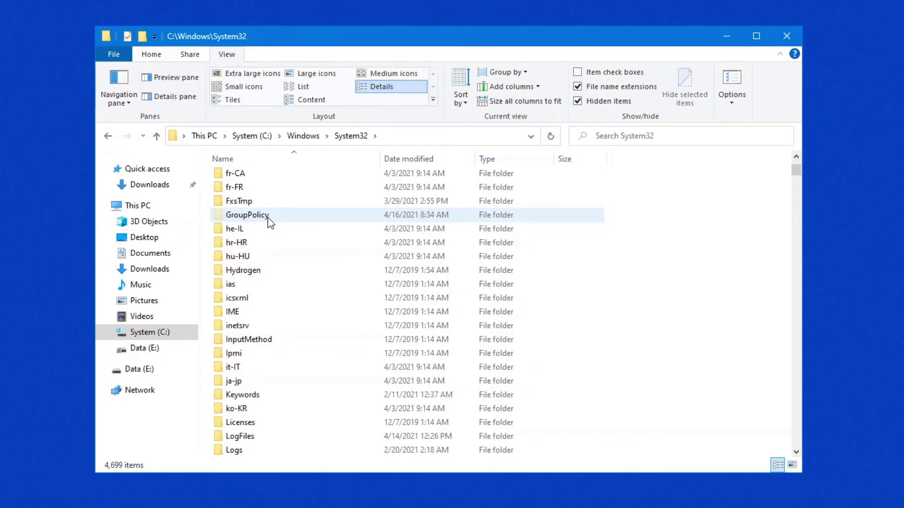
- Browse GroupPolicy's Machine folder, then open its User folder containing Scripts
mouse_move(269, 220)
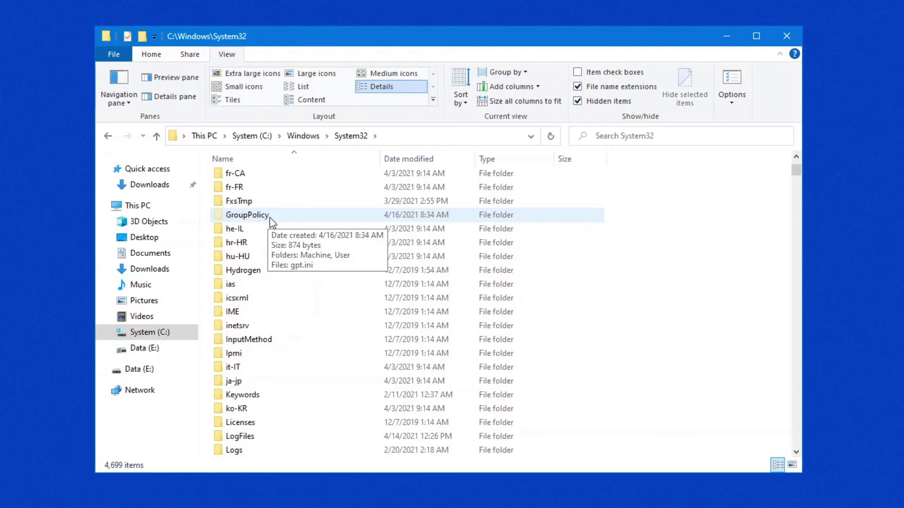
double_click(248, 215)
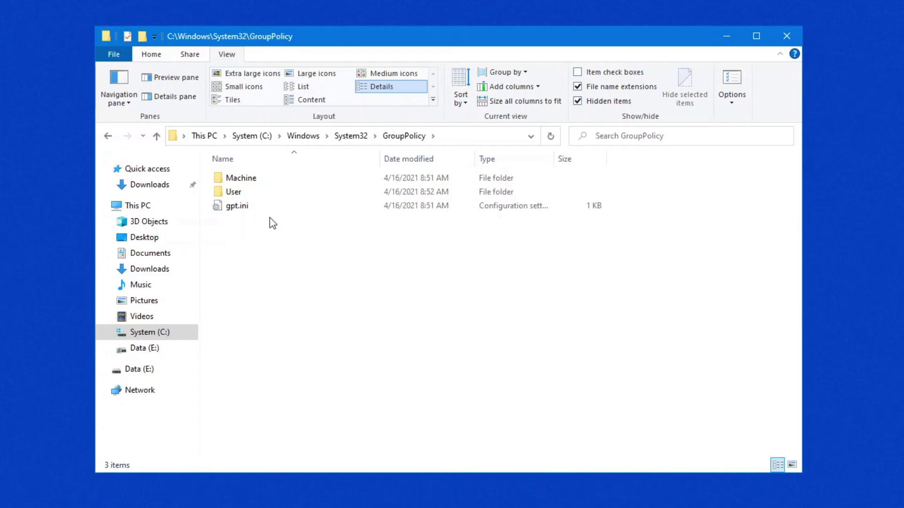
double_click(240, 178)
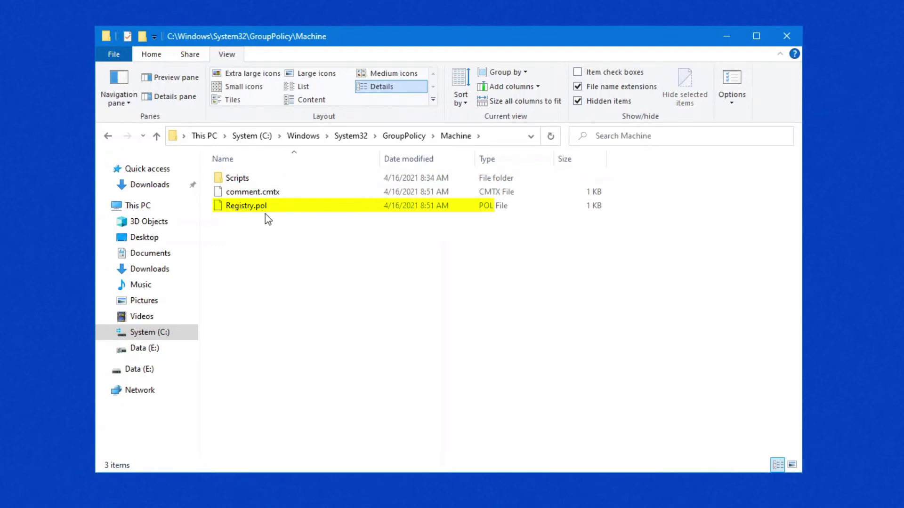
click(413, 137)
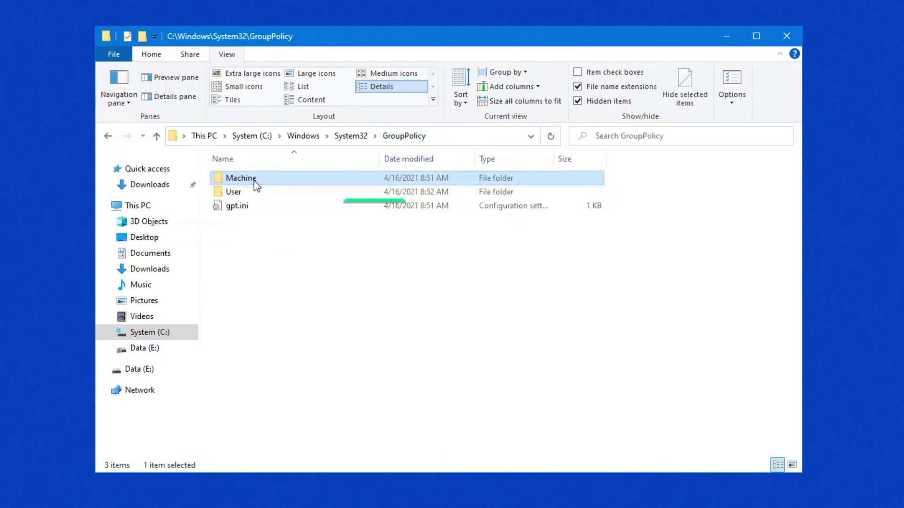
double_click(233, 190)
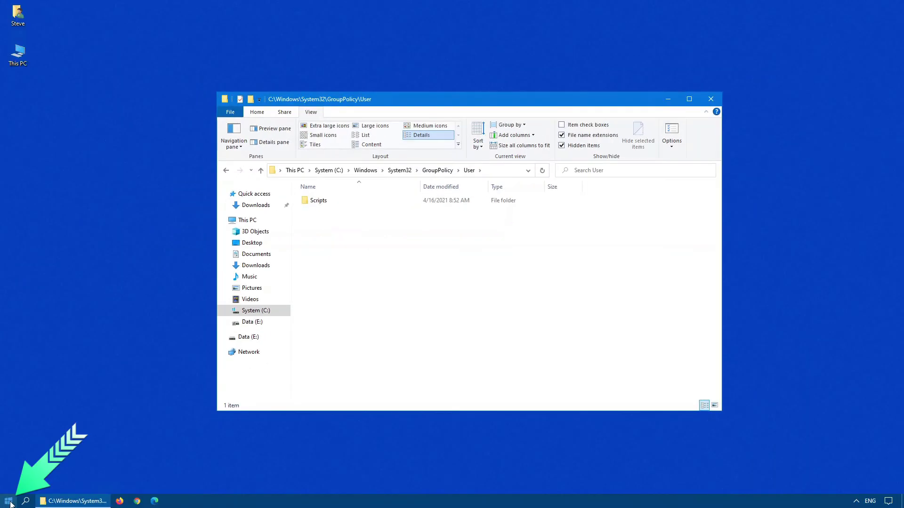
- Launch gpedit.msc and widen the Group Policy Editor's tree pane
click(9, 502)
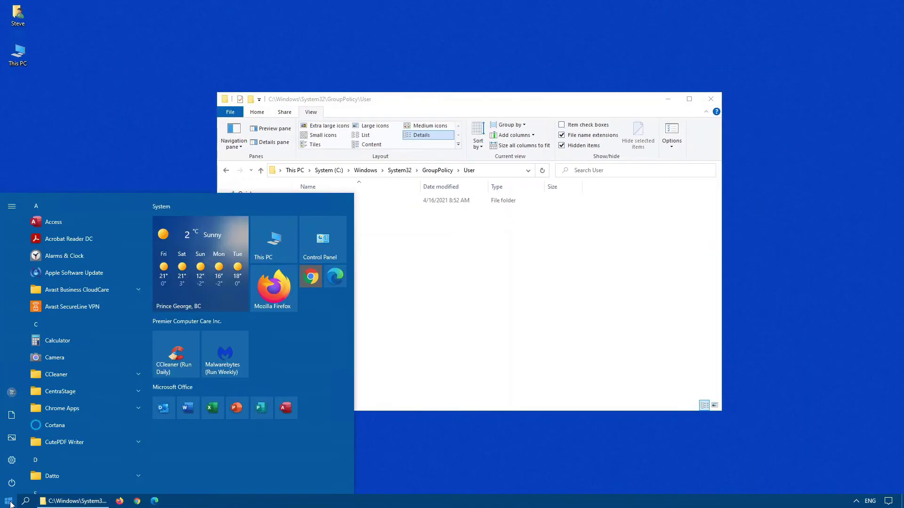
text(gpedit.)
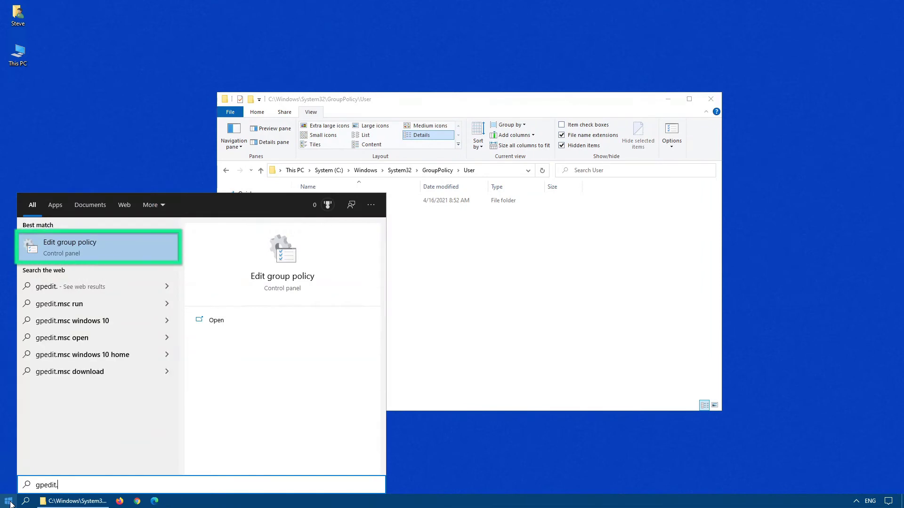
text(msc)
key(Return)
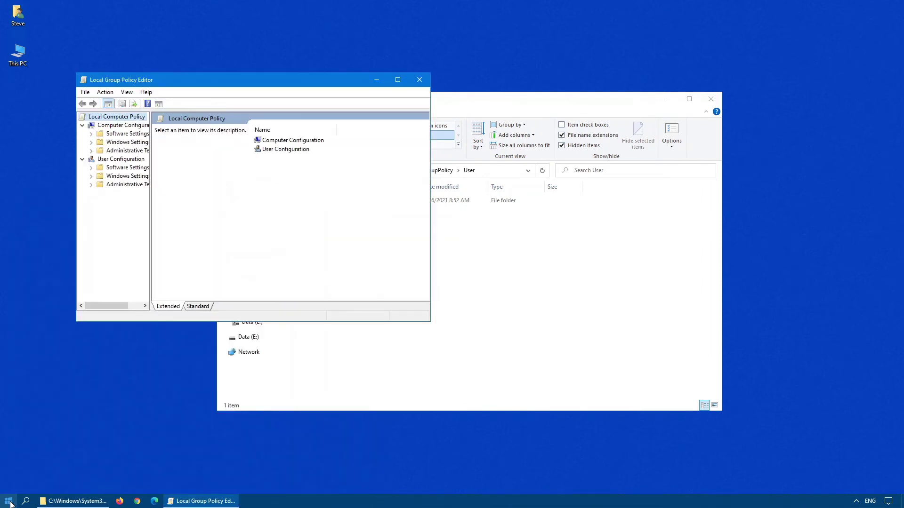
drag(151, 273, 217, 300)
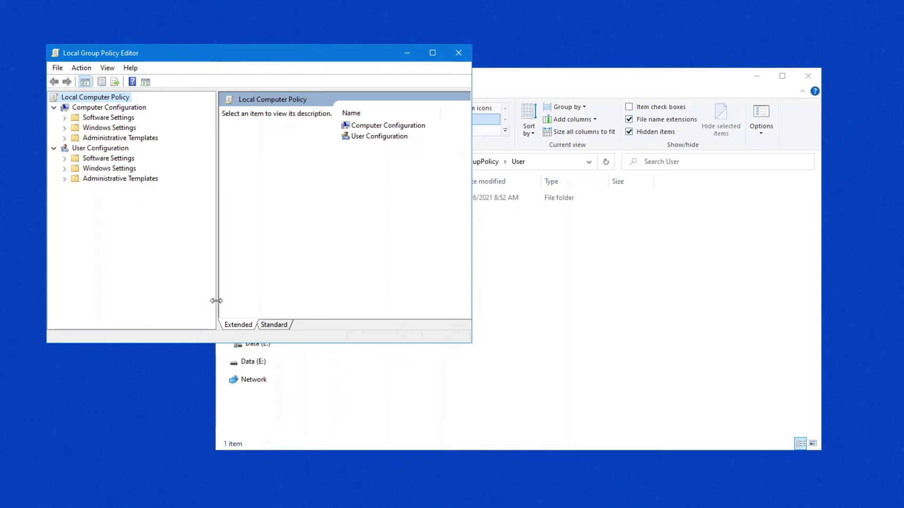
- In File Explorer, check GroupPolicy's Machine folder and return to the User folder
click(541, 311)
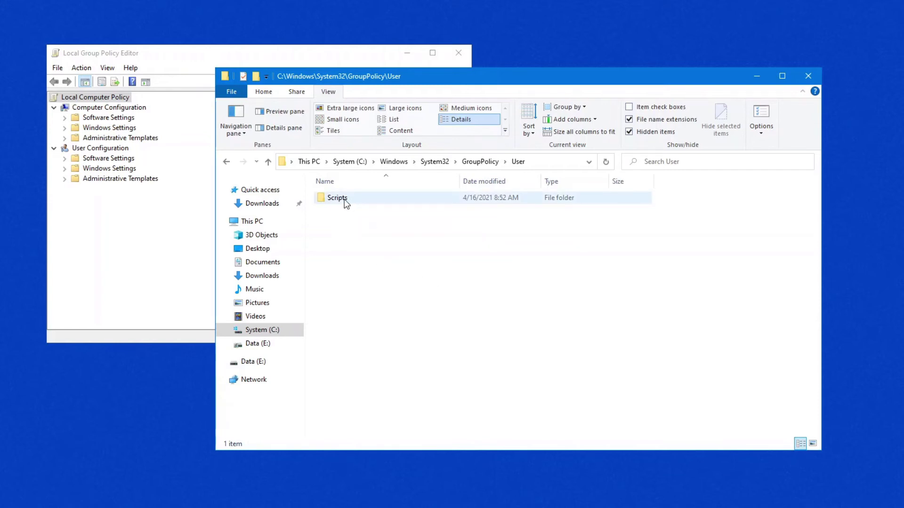
click(485, 162)
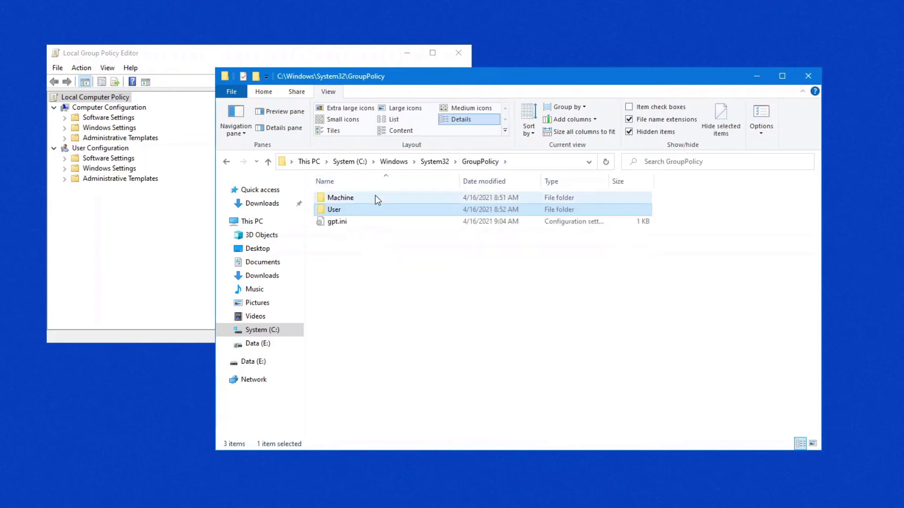
double_click(377, 199)
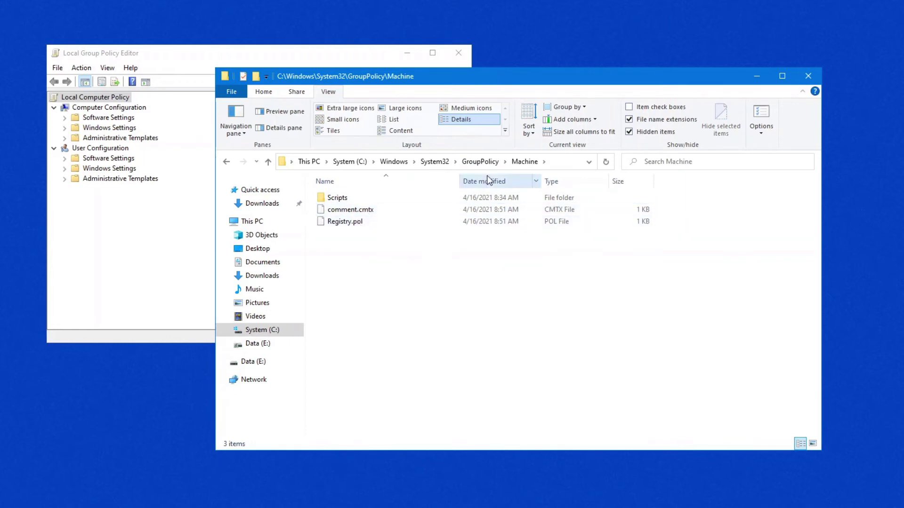
click(483, 167)
double_click(335, 207)
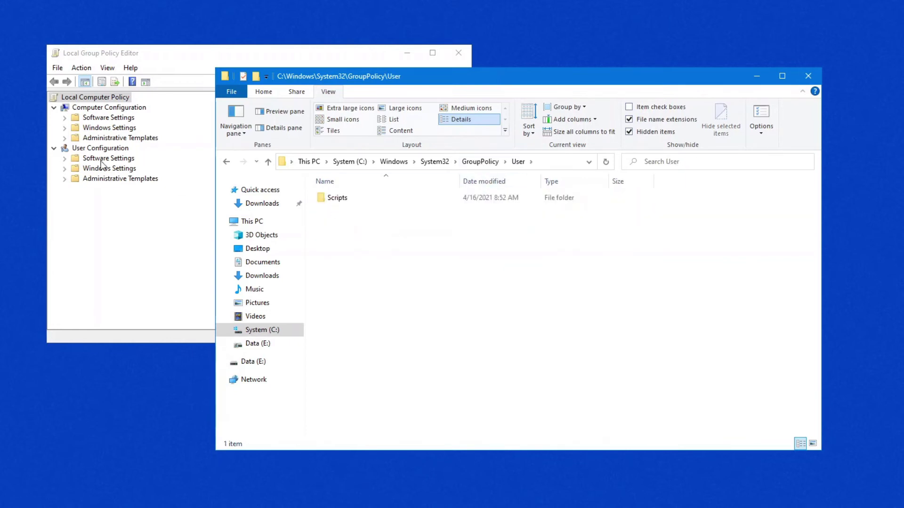
- Navigate User Configuration > Administrative Templates > Windows Components > Calculator
click(65, 170)
click(65, 220)
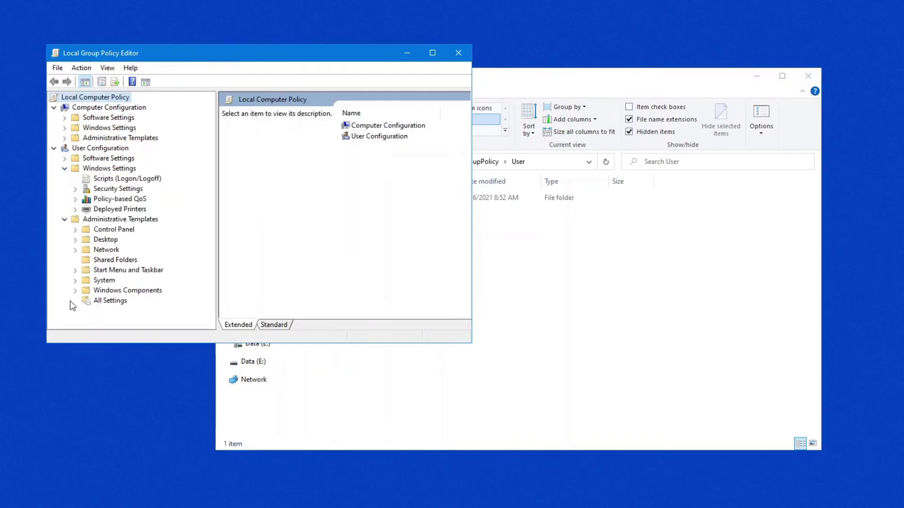
click(75, 290)
scroll(127, 294, down, 5)
scroll(128, 254, up, 10)
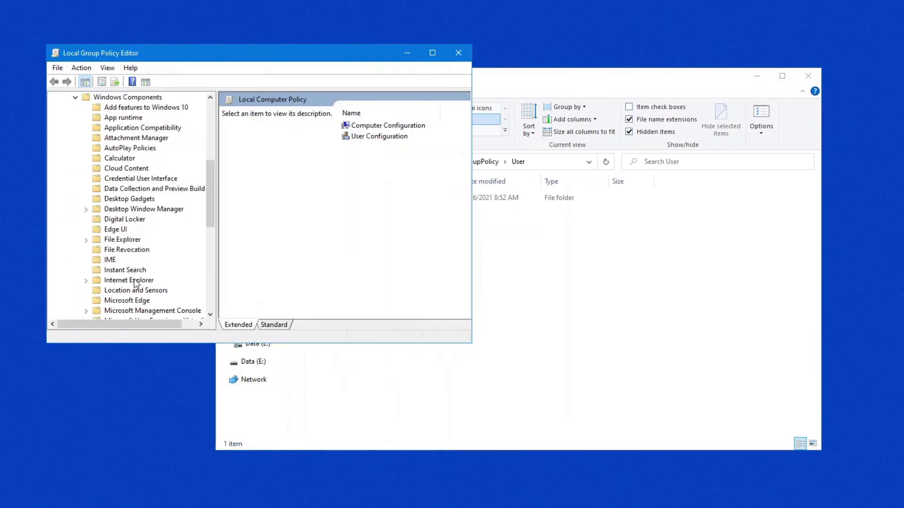
click(139, 261)
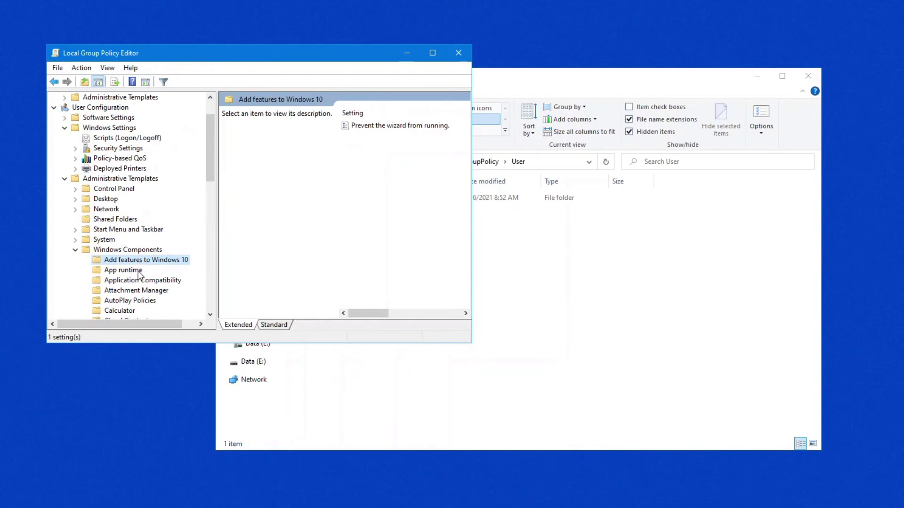
scroll(135, 271, down, 5)
click(125, 159)
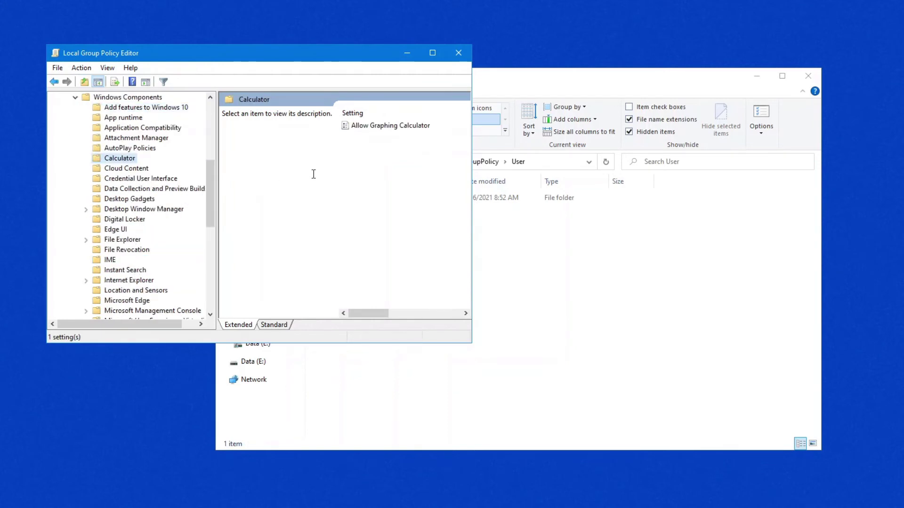
- Set Allow Graphing Calculator to Disabled, confirm, and close the Group Policy Editor
double_click(390, 125)
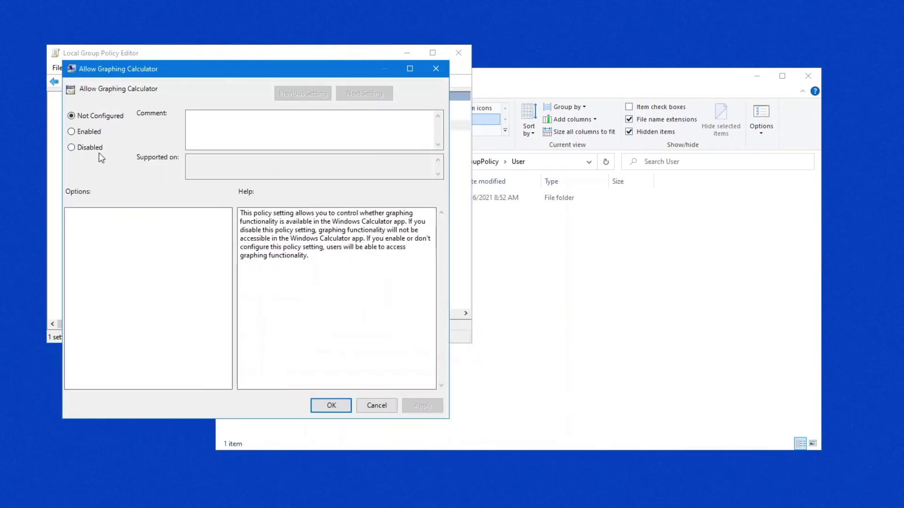
click(98, 150)
click(341, 408)
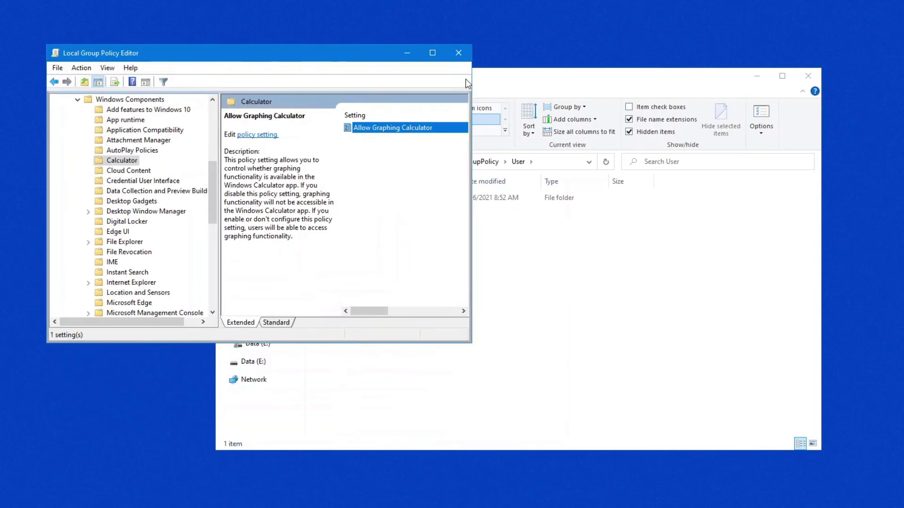
click(459, 56)
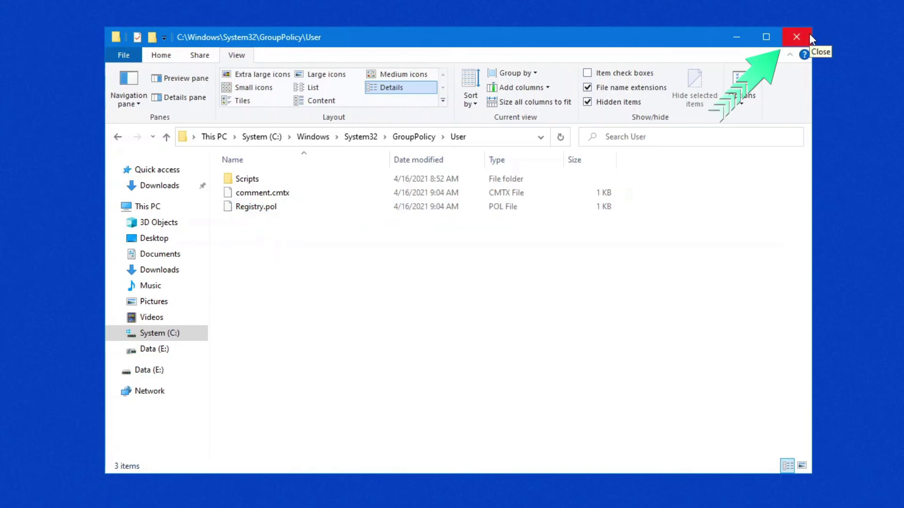
- Close Explorer and run RD /S /Q on GroupPolicyUsers and GroupPolicy in an administrator Command Prompt
click(796, 37)
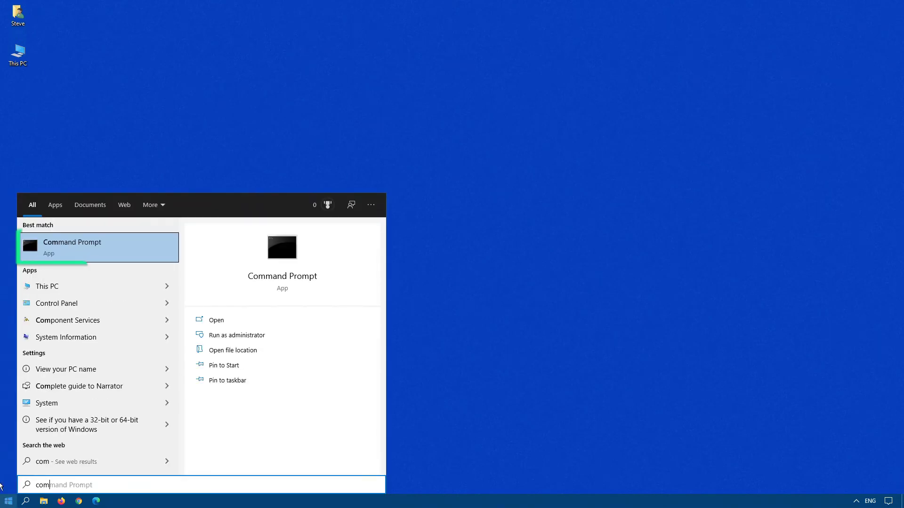
right_click(114, 243)
click(140, 254)
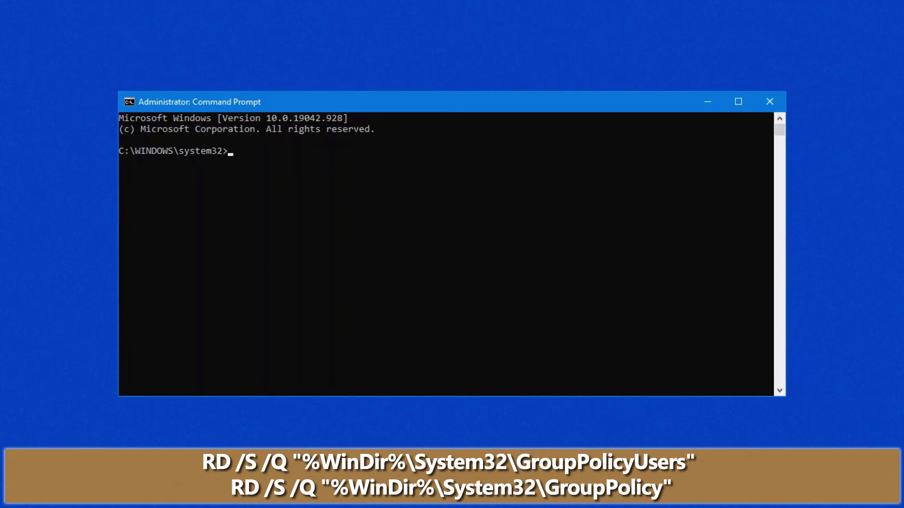
right_click(469, 166)
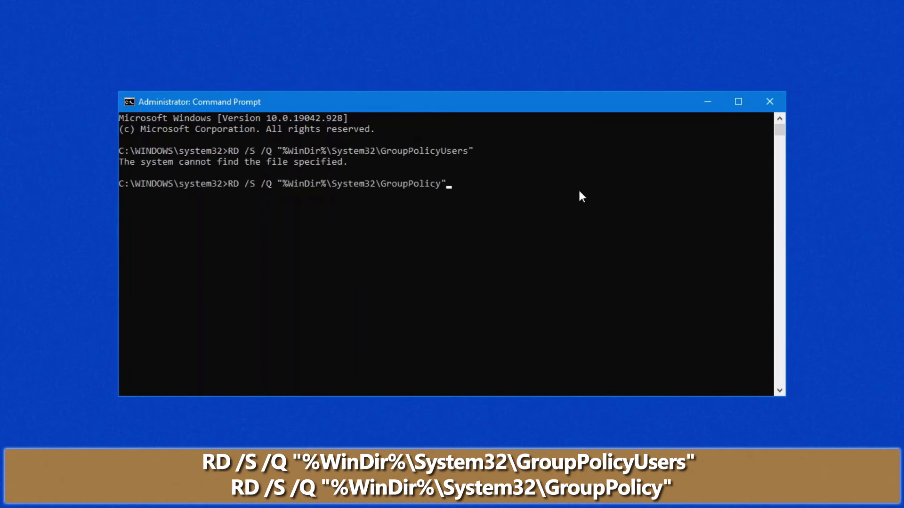
key(Return)
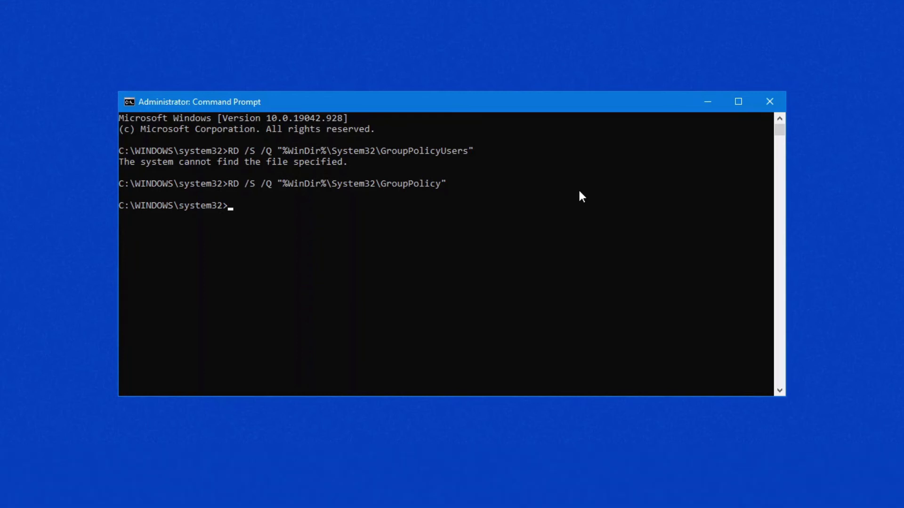
- Run gpupdate /force again after removing the policy folders
text(gpu)
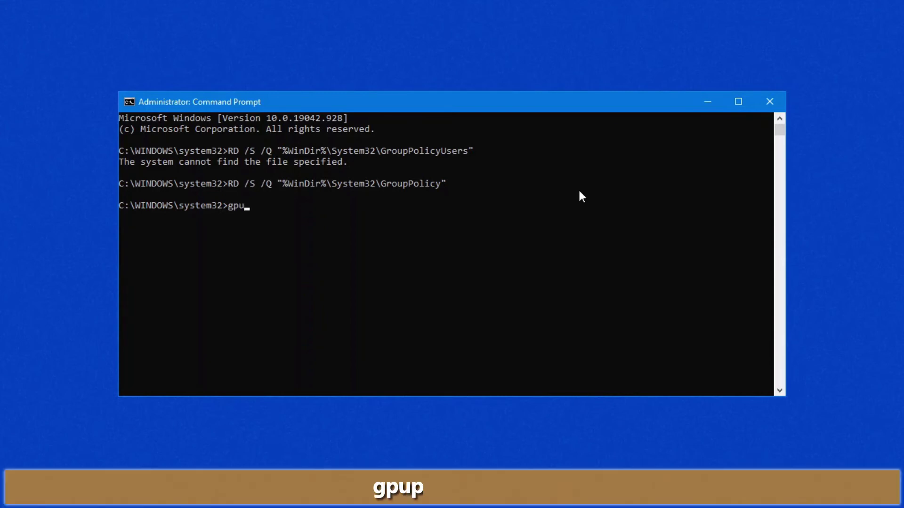
text(pdate /for)
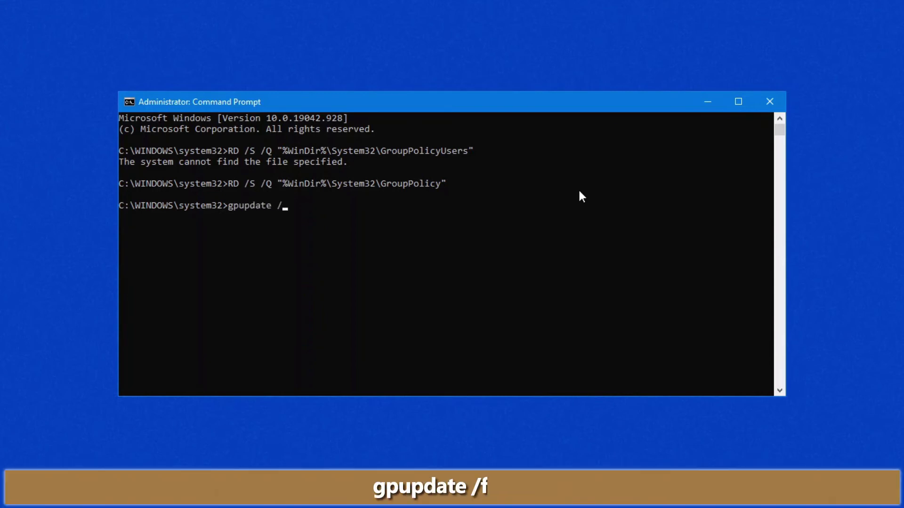
text(ce)
key(Return)
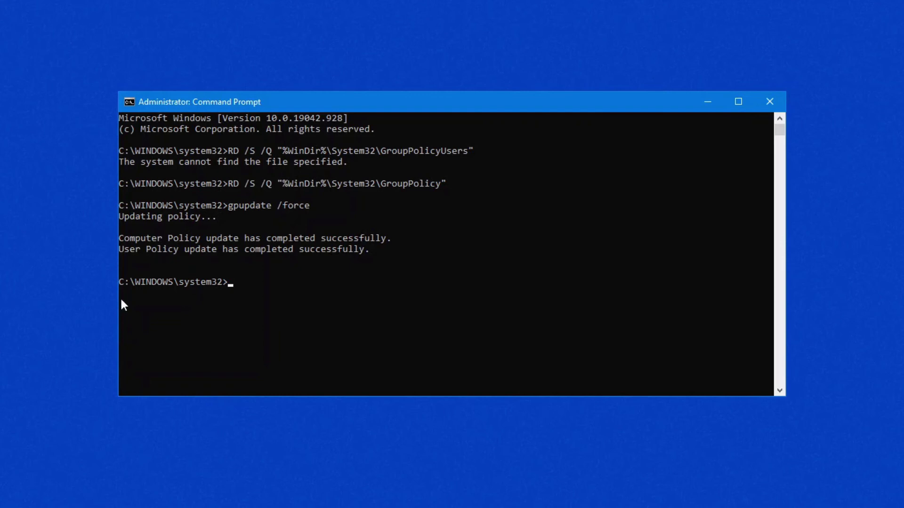
- Launch the Local Group Policy Editor by searching for gpedit.msc from Start
click(8, 502)
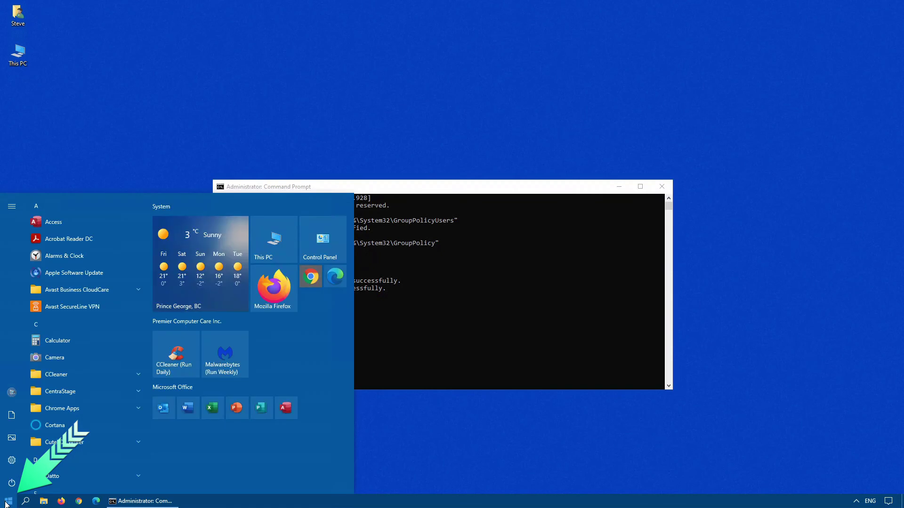
text(gpedit.m)
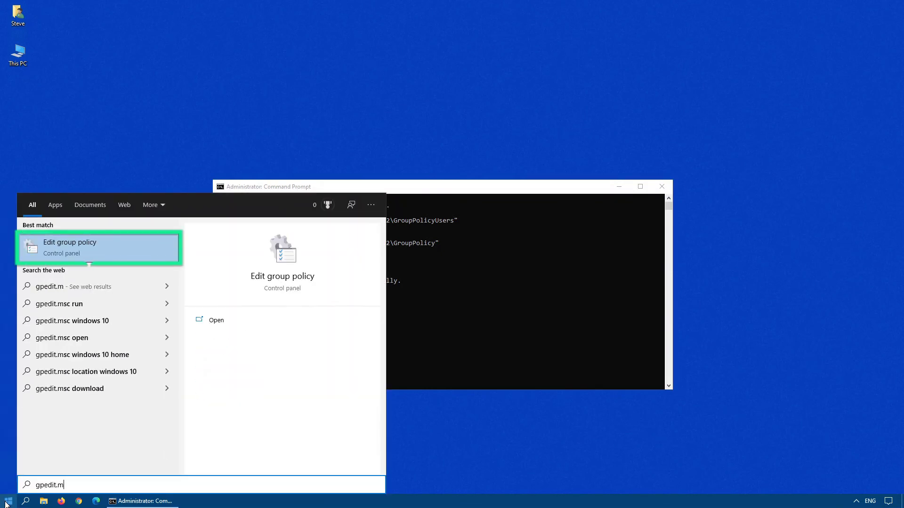
key(Return)
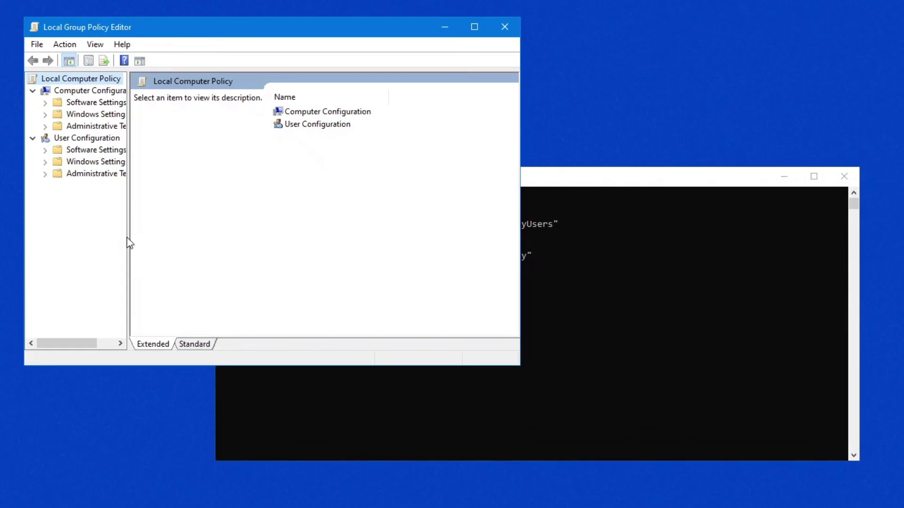
- Expand Computer Configuration > Windows Settings > Security Settings, then bring Command Prompt forward
drag(128, 240, 218, 256)
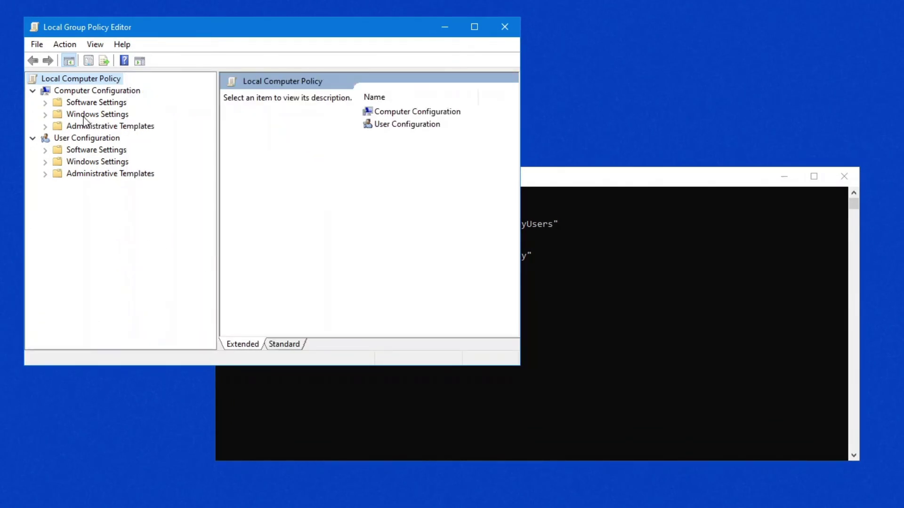
click(45, 126)
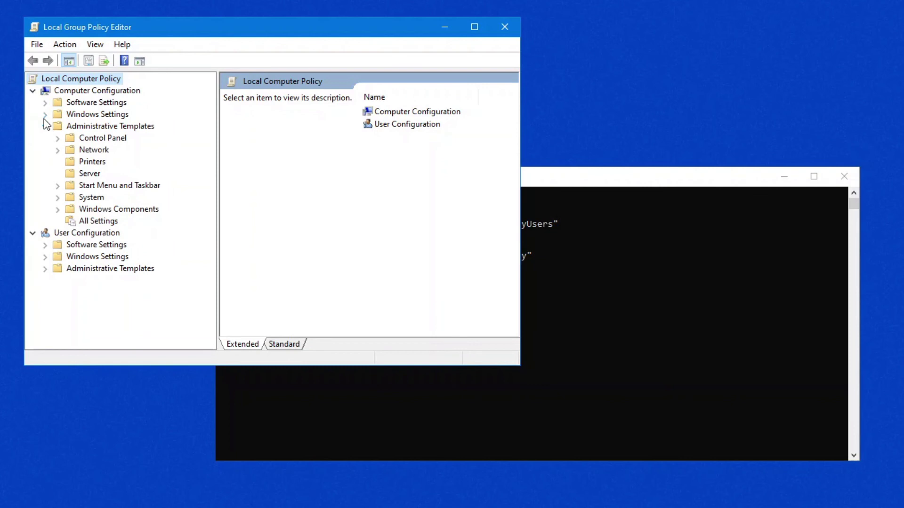
click(45, 115)
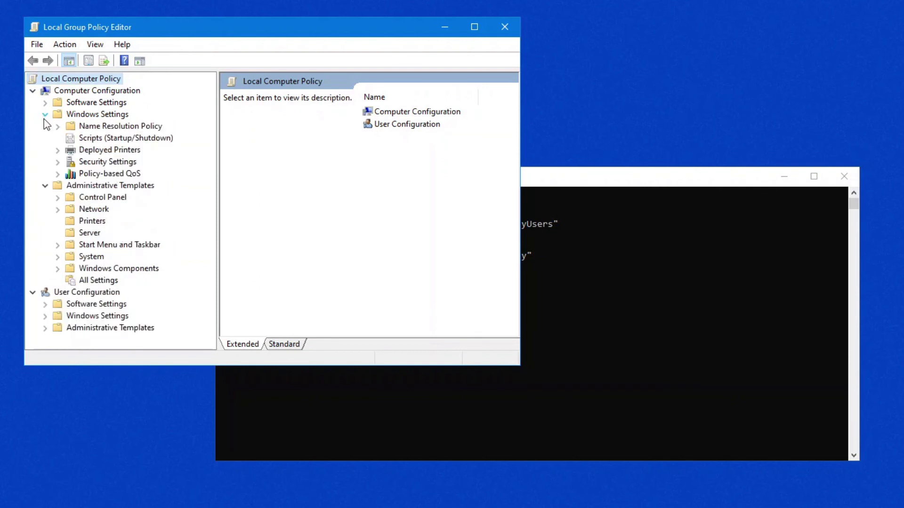
double_click(108, 162)
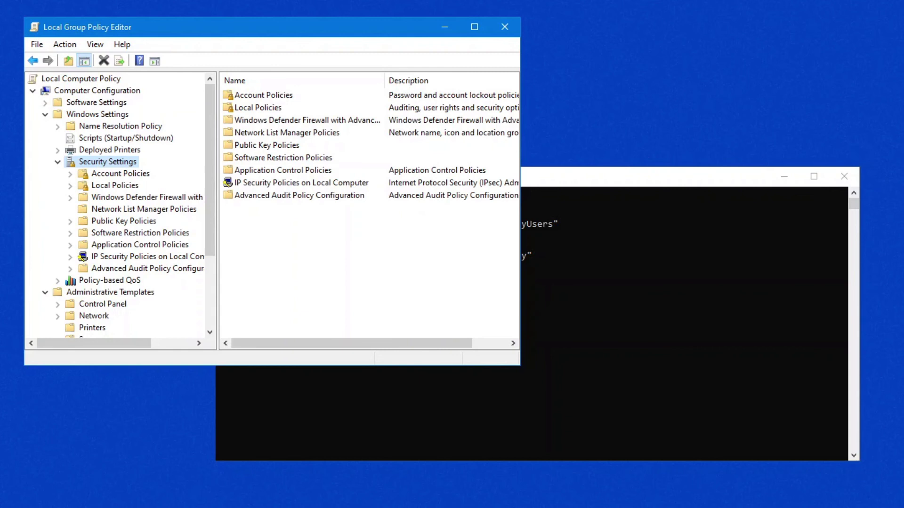
click(668, 177)
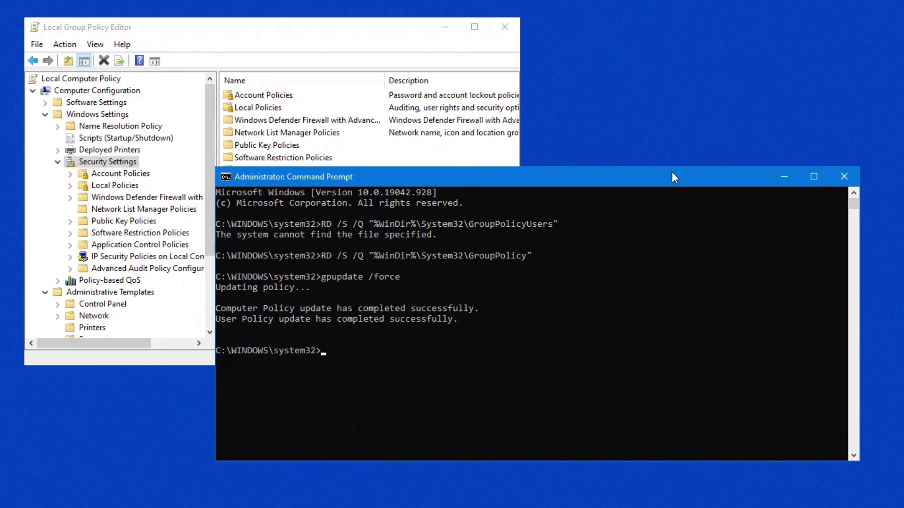
- Close both the Group Policy Editor and Command Prompt windows
click(505, 26)
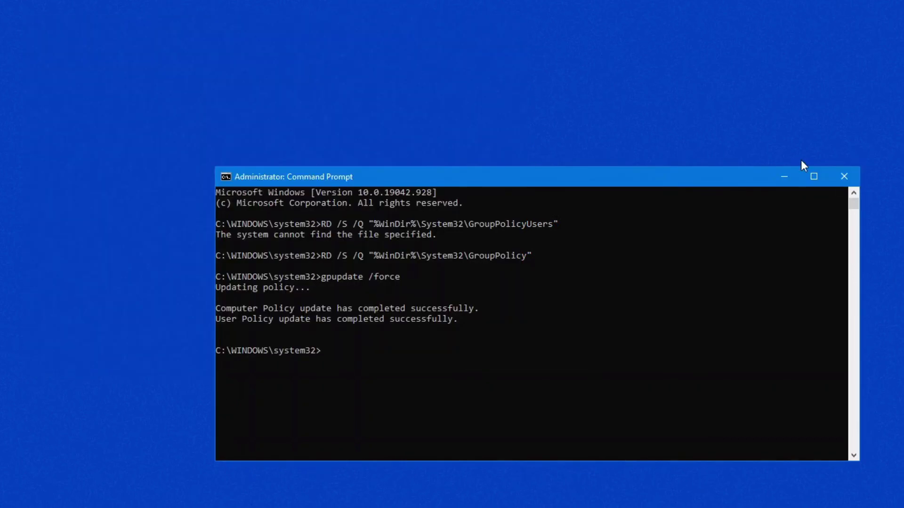
click(844, 177)
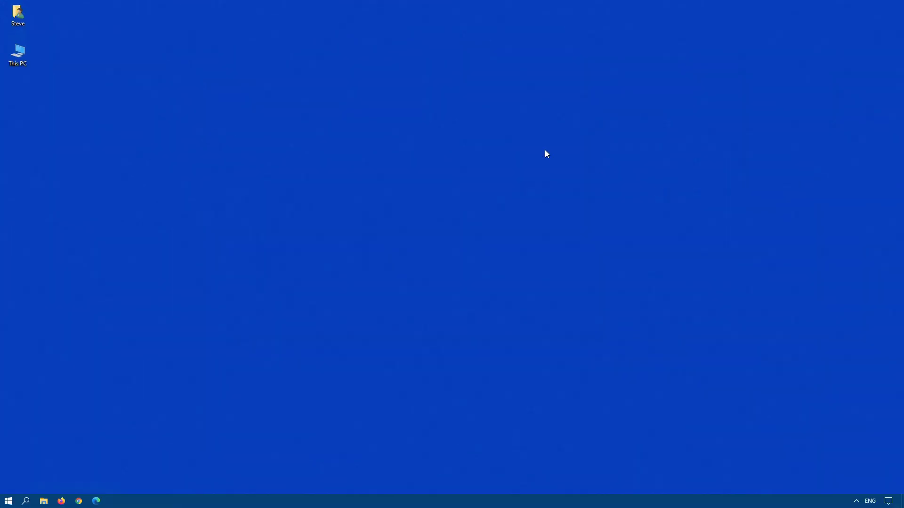